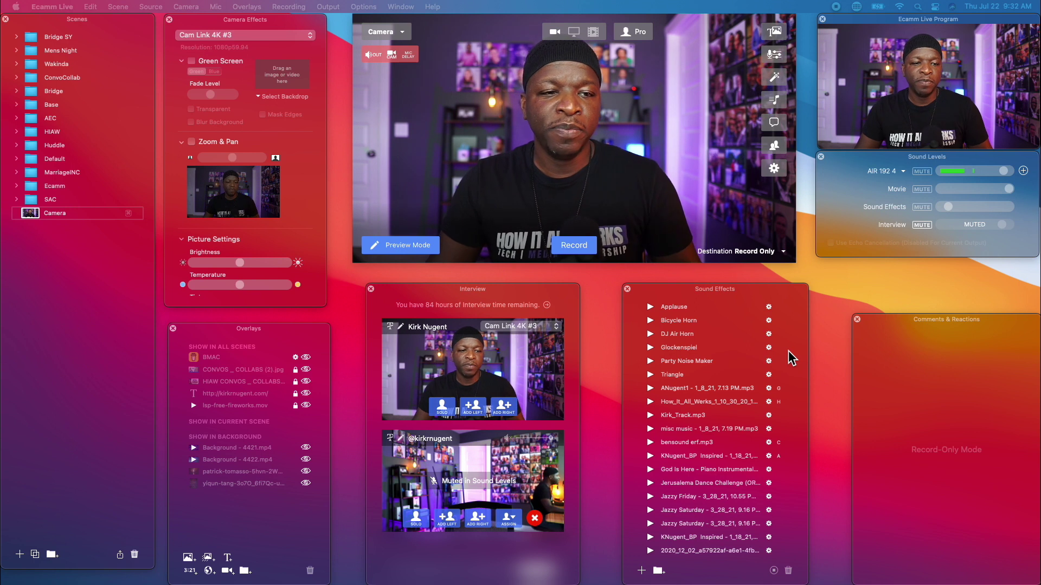
Point to the System Preferences icon in the Dock over the Ecamm Live workspace.
mouse_move(461, 542)
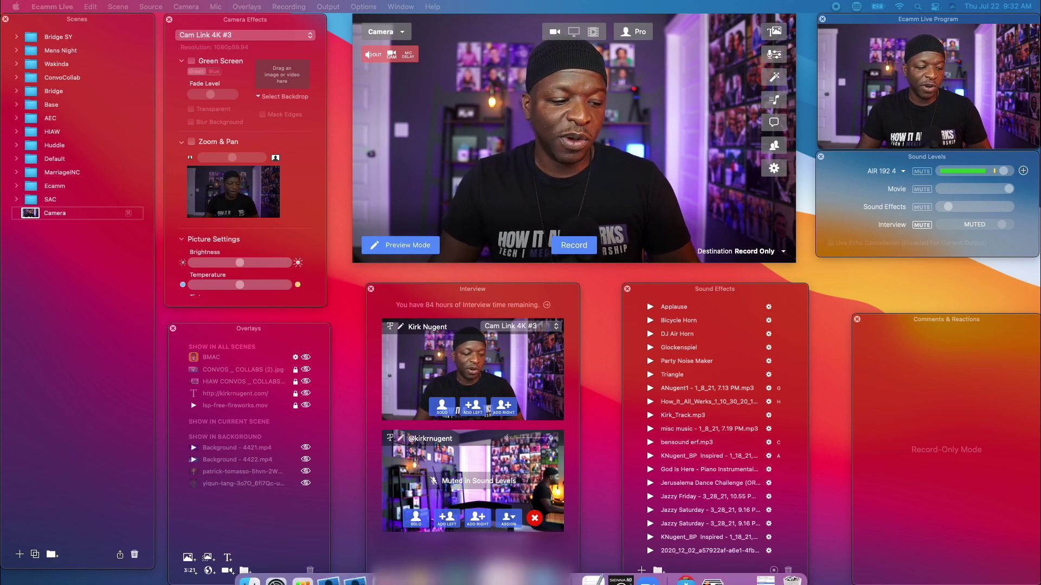
Launch System Preferences, move its window lower and go to the Sound settings.
click(304, 547)
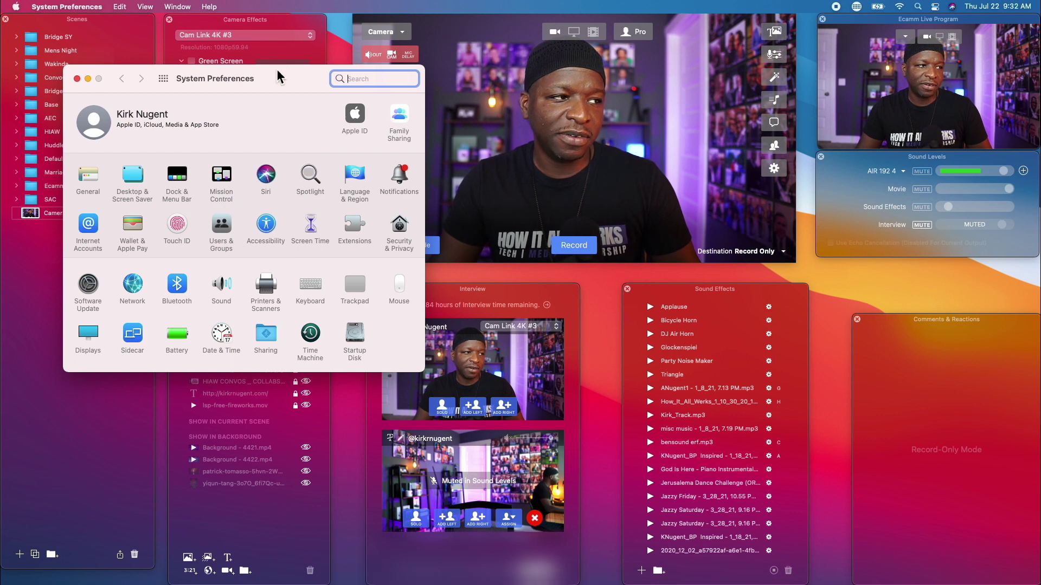
drag(278, 76, 632, 249)
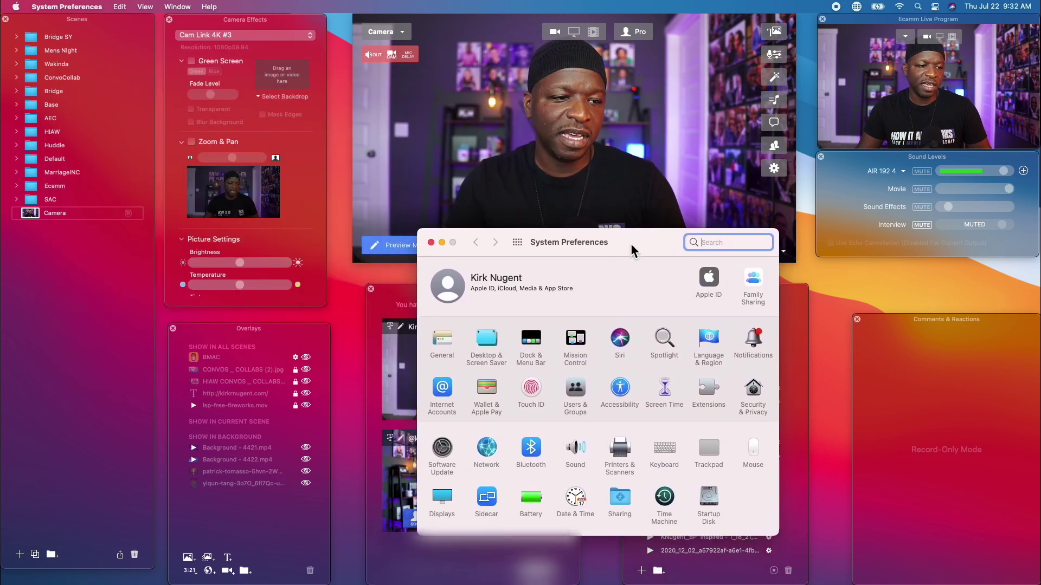
click(574, 454)
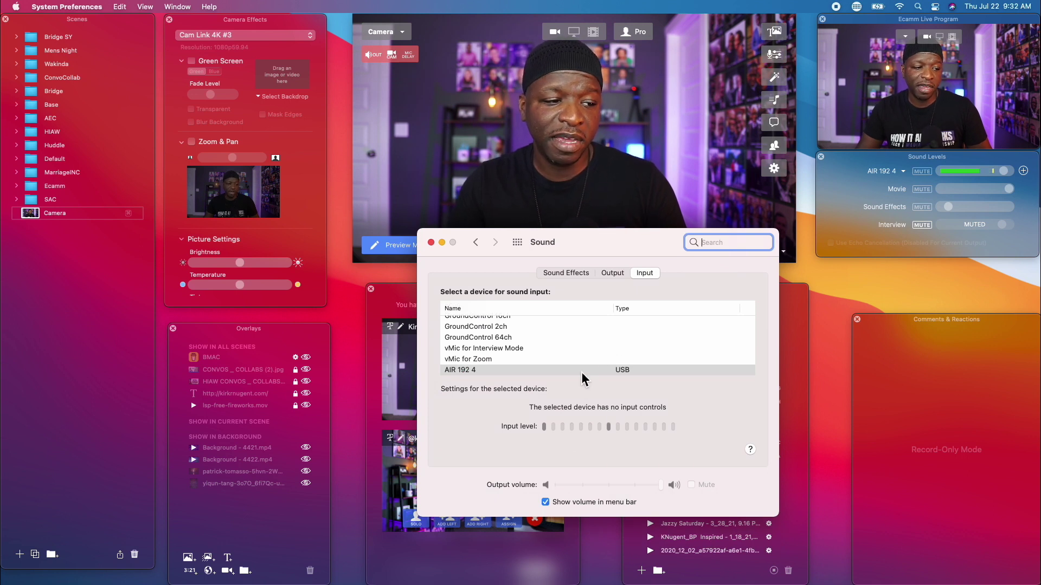
Confirm AIR 192 4 is both the output and input device, then close System Preferences.
click(614, 273)
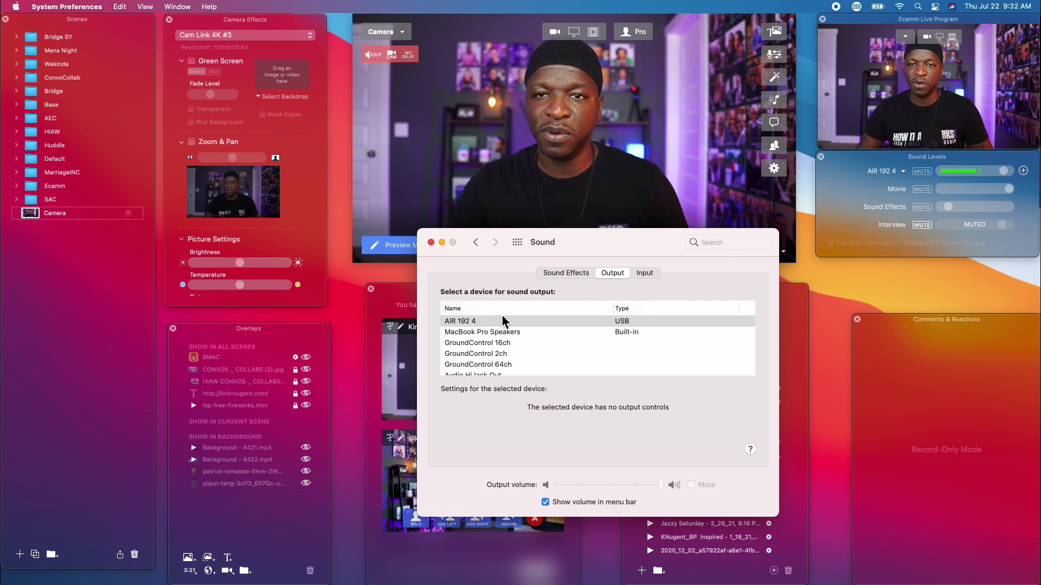
click(638, 275)
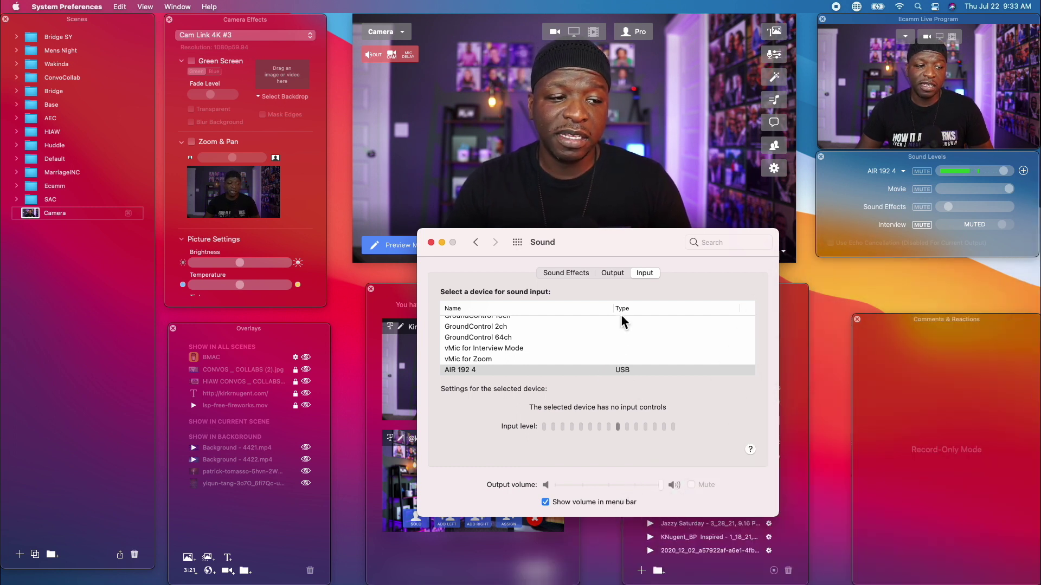
click(615, 276)
click(648, 276)
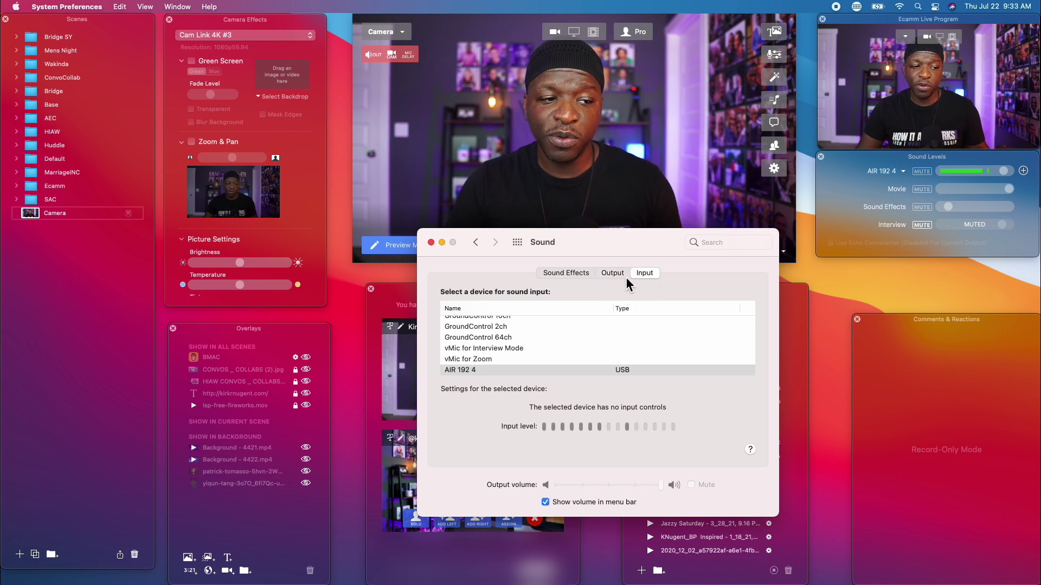
click(615, 277)
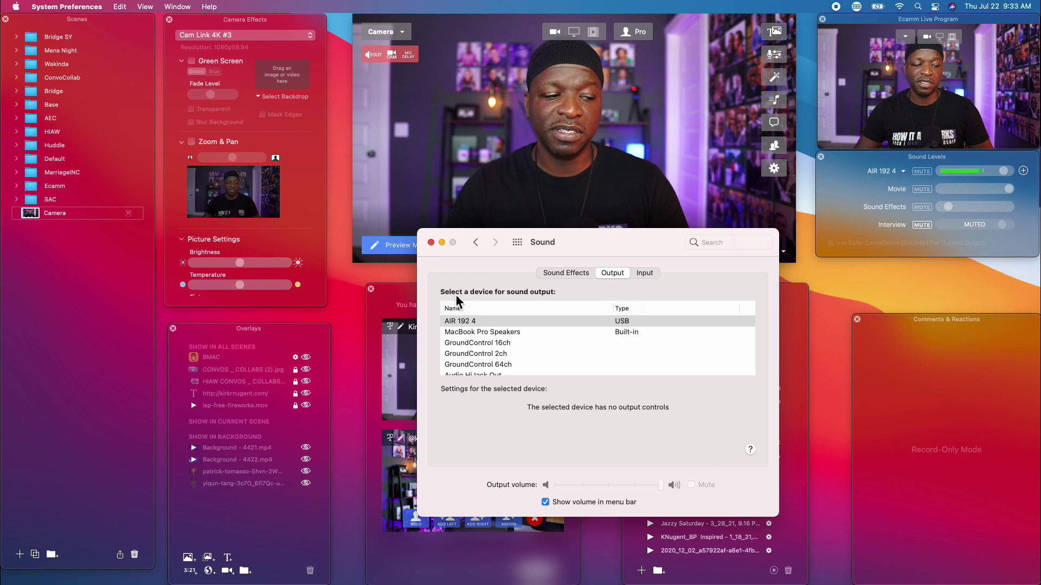
click(431, 243)
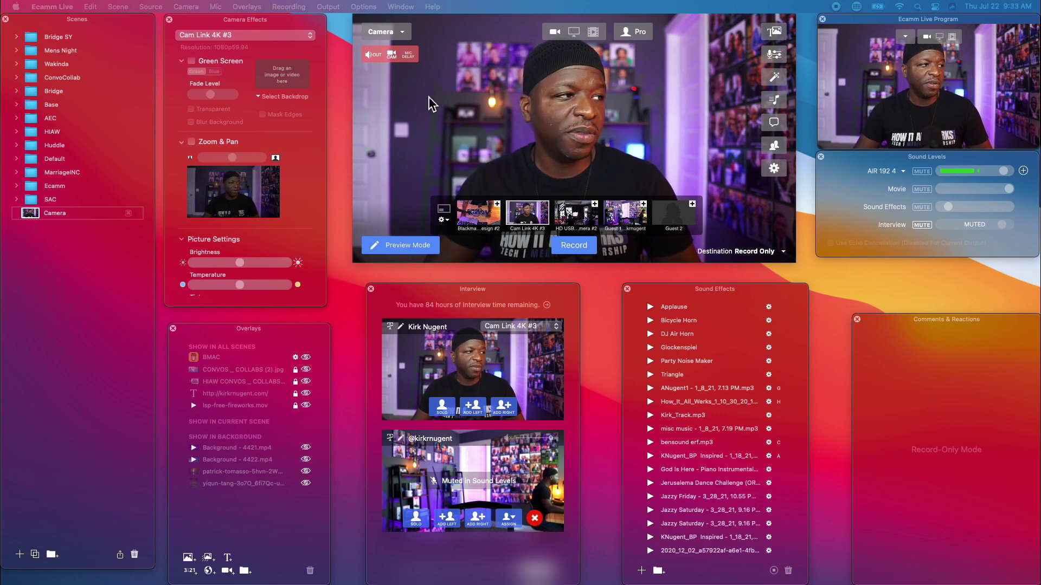
Open Ecamm Live Preferences to Audio, with Speakers on System Default (AIR 192 4).
click(52, 7)
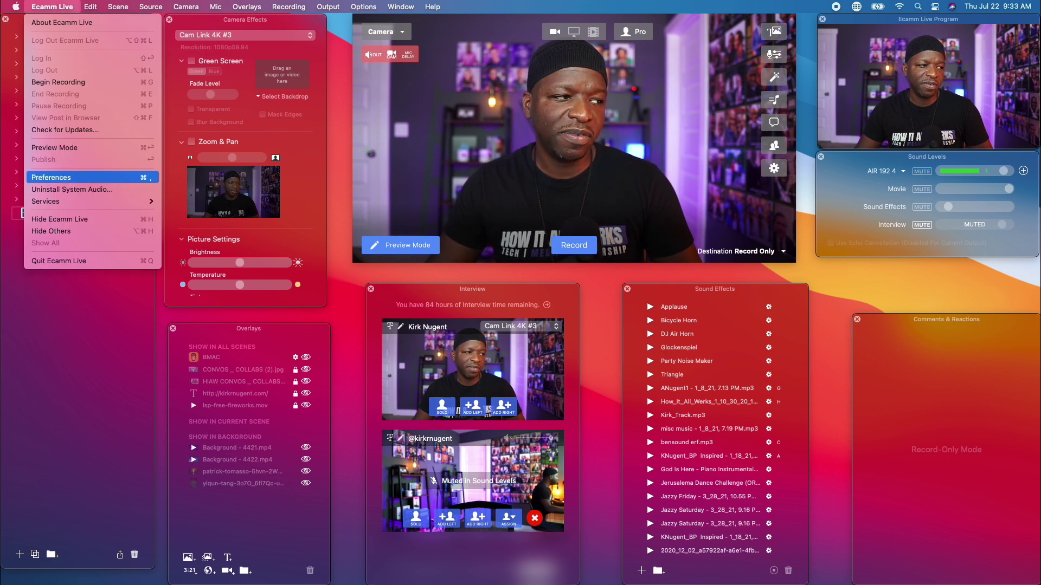
click(772, 182)
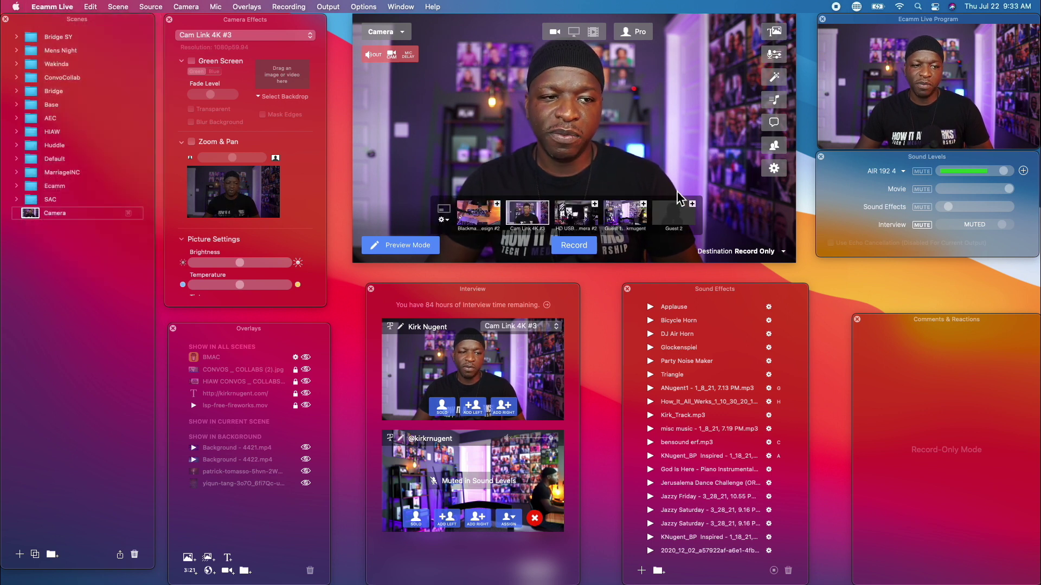
click(774, 169)
drag(672, 95, 707, 126)
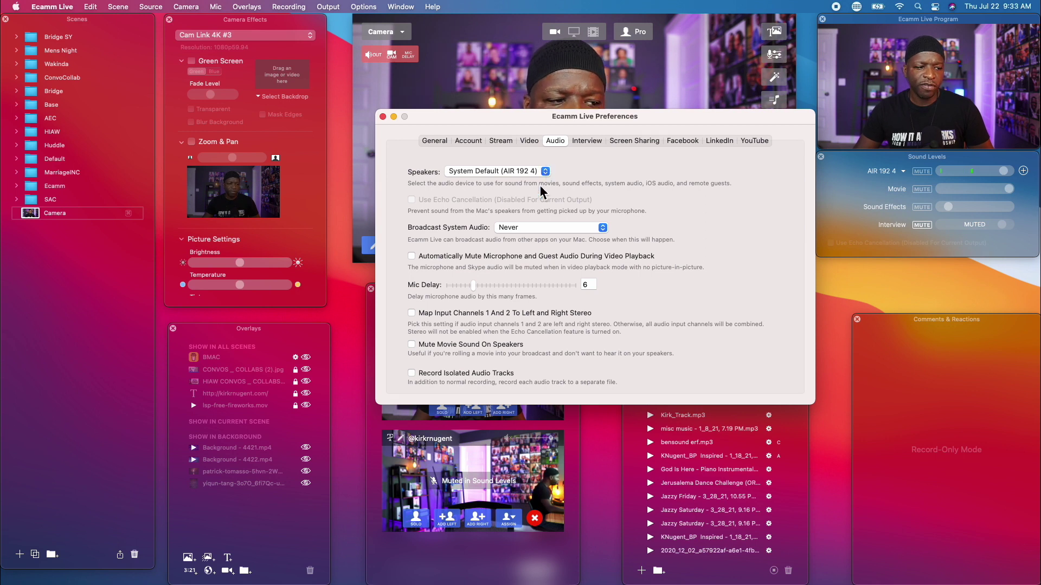
click(52, 6)
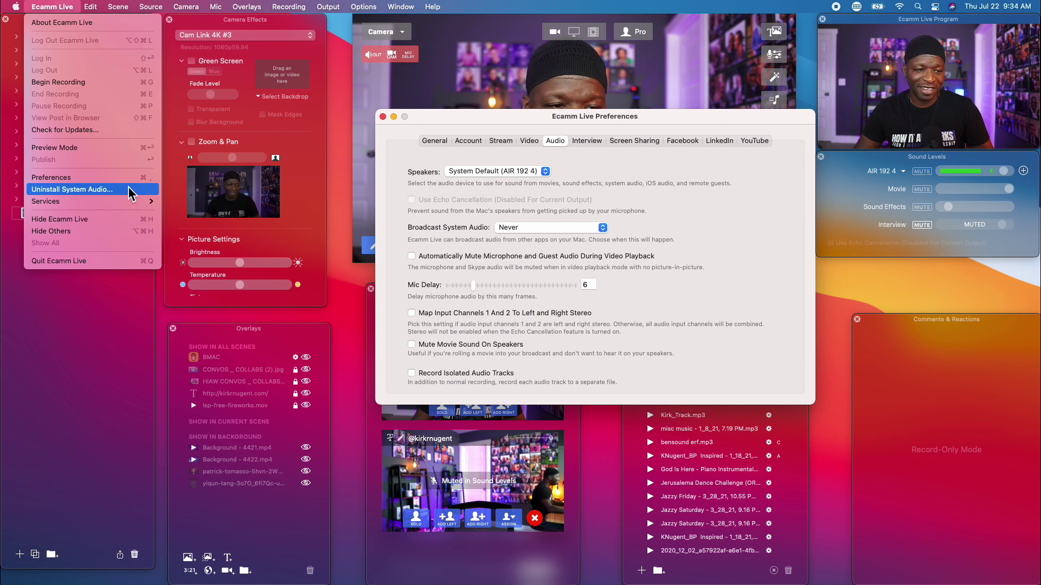
click(541, 197)
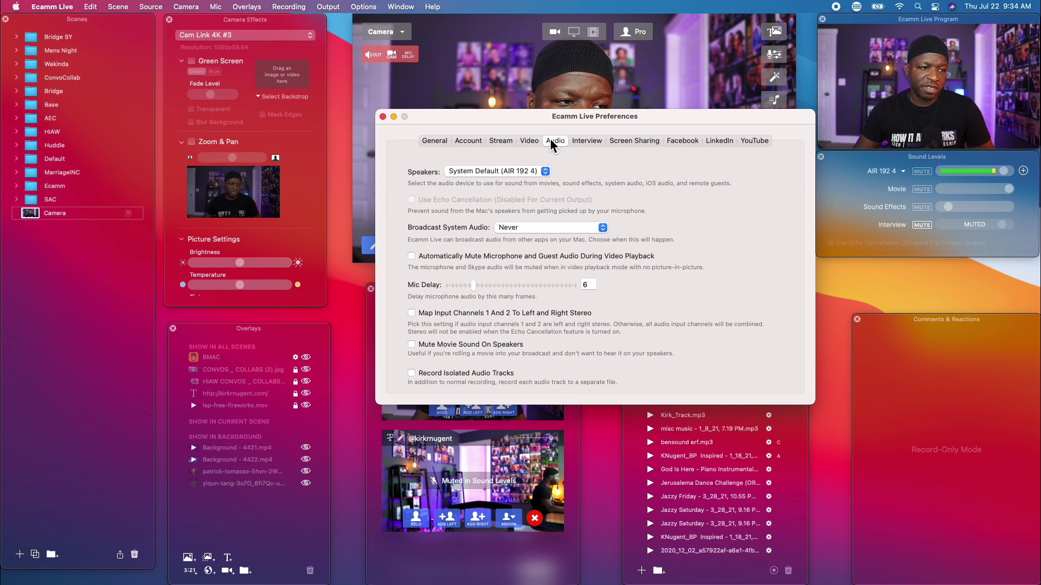
drag(614, 116, 593, 244)
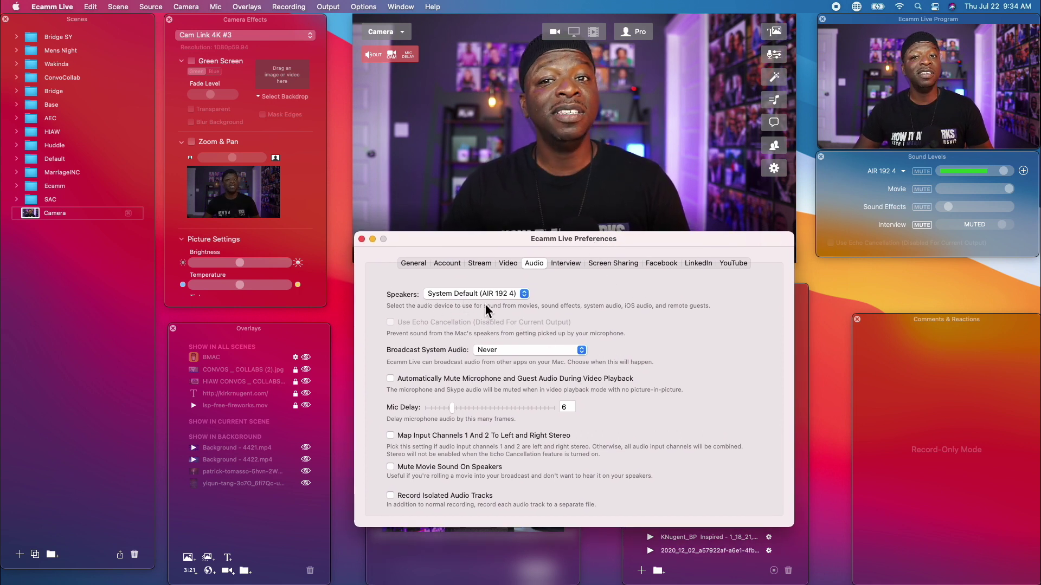
click(523, 296)
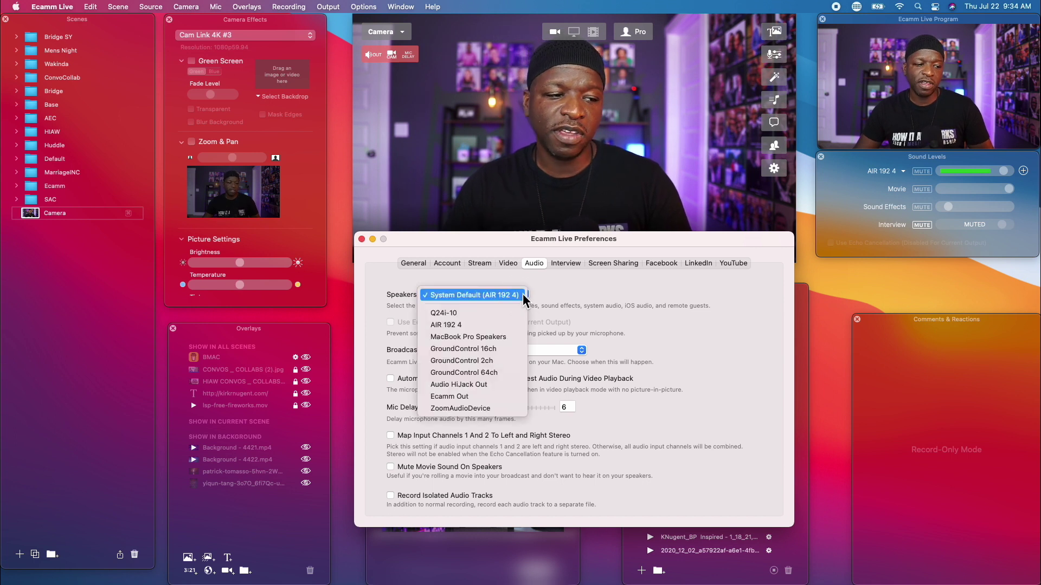
click(524, 297)
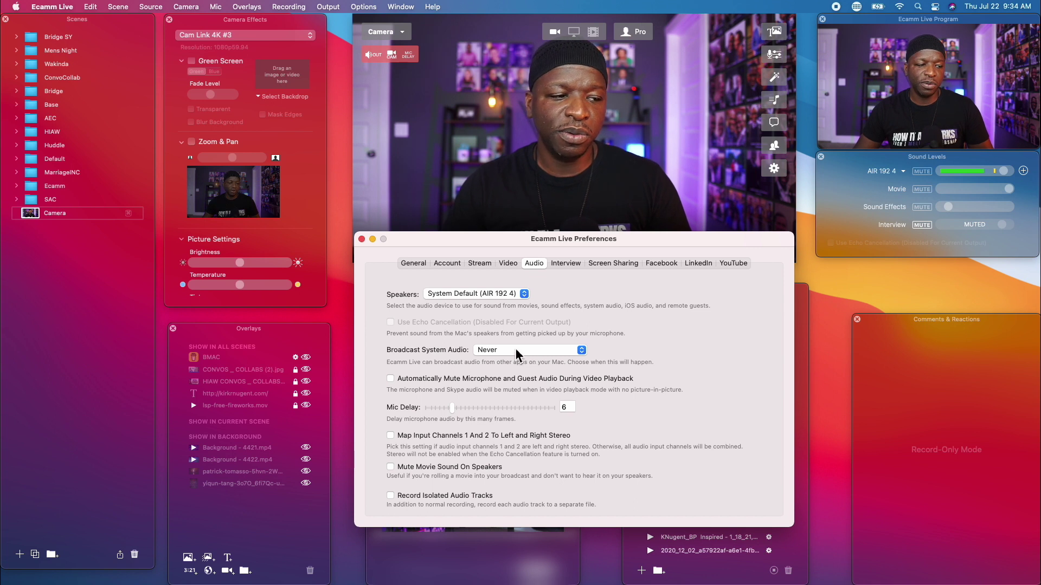
drag(525, 239, 521, 172)
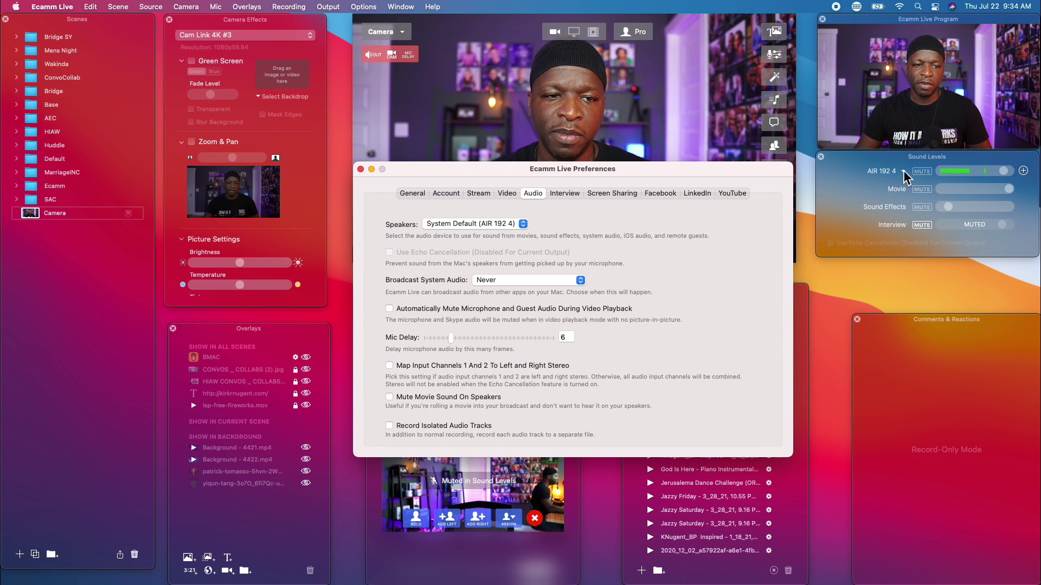
drag(881, 167, 883, 168)
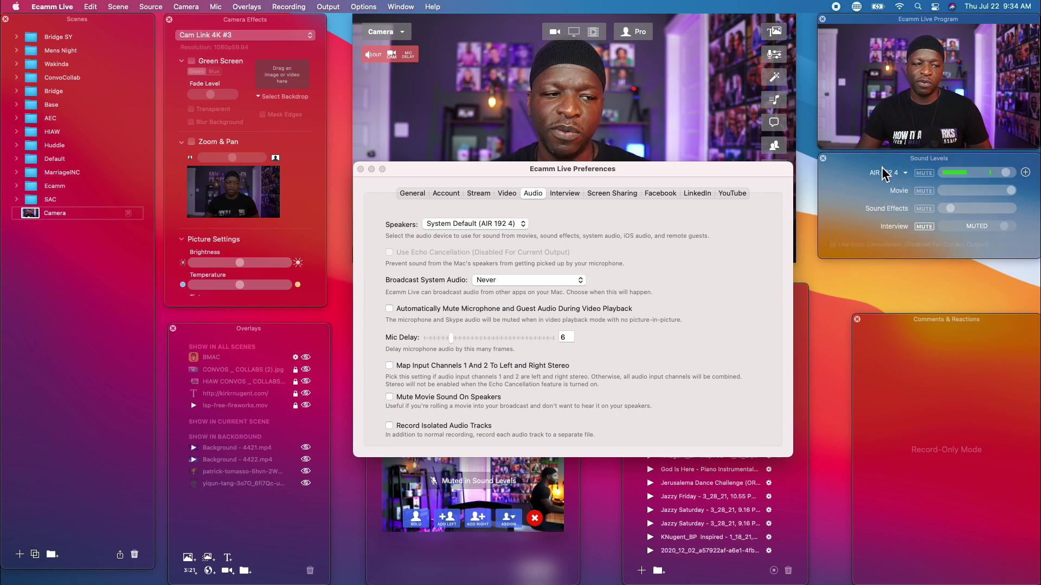
click(526, 279)
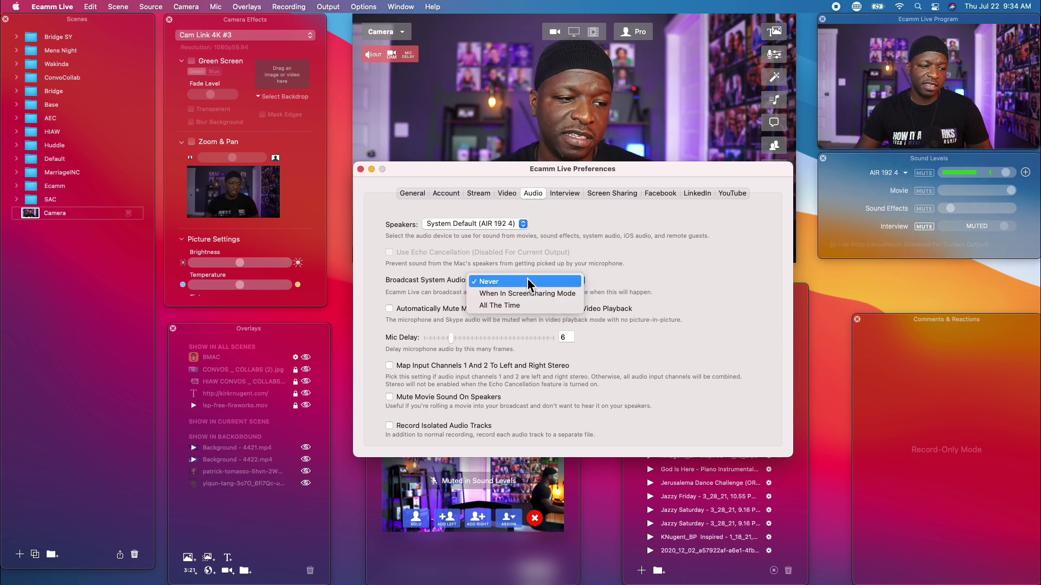
click(511, 307)
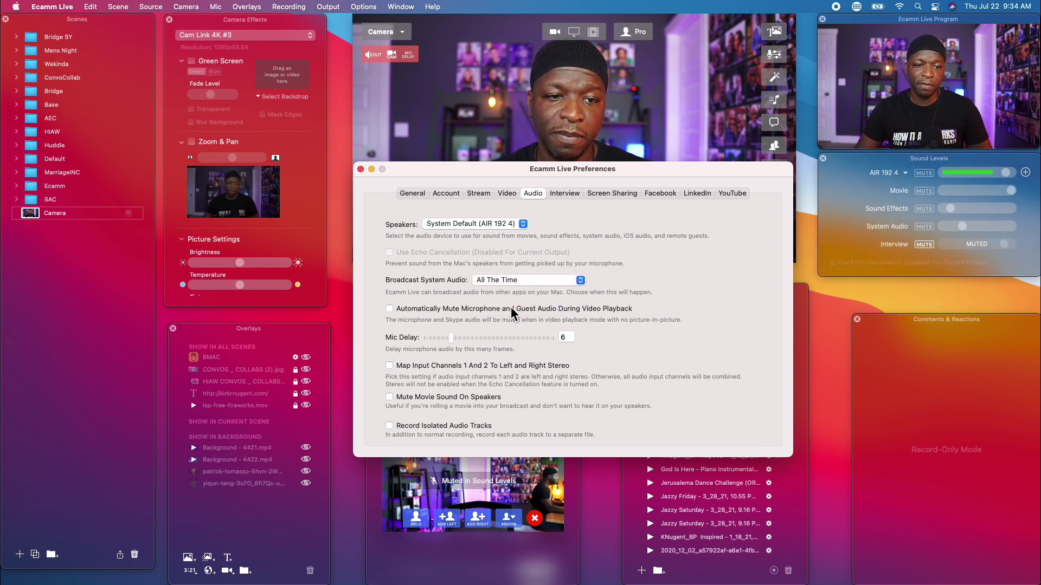
click(924, 227)
click(924, 245)
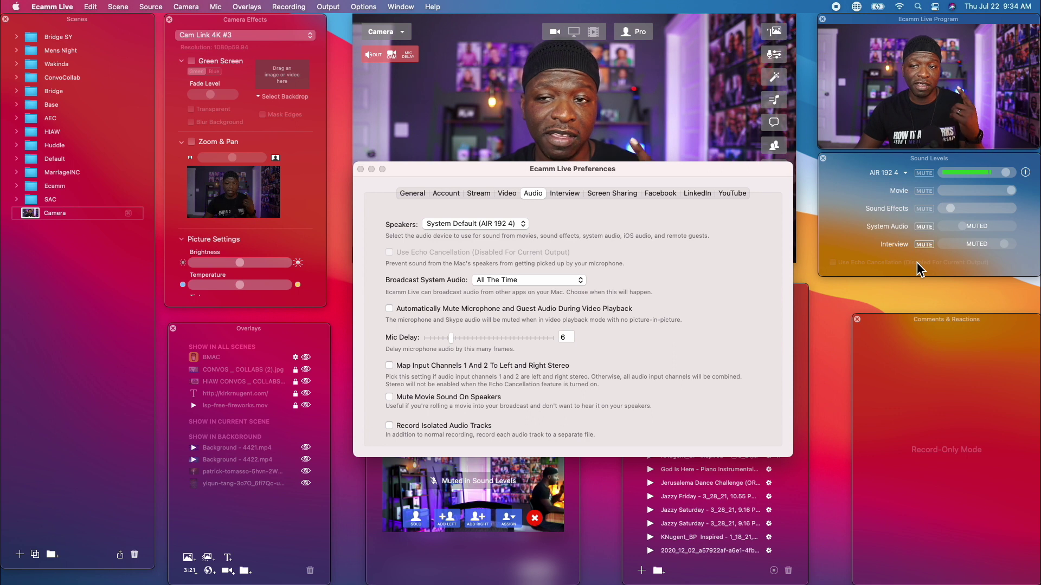
click(924, 226)
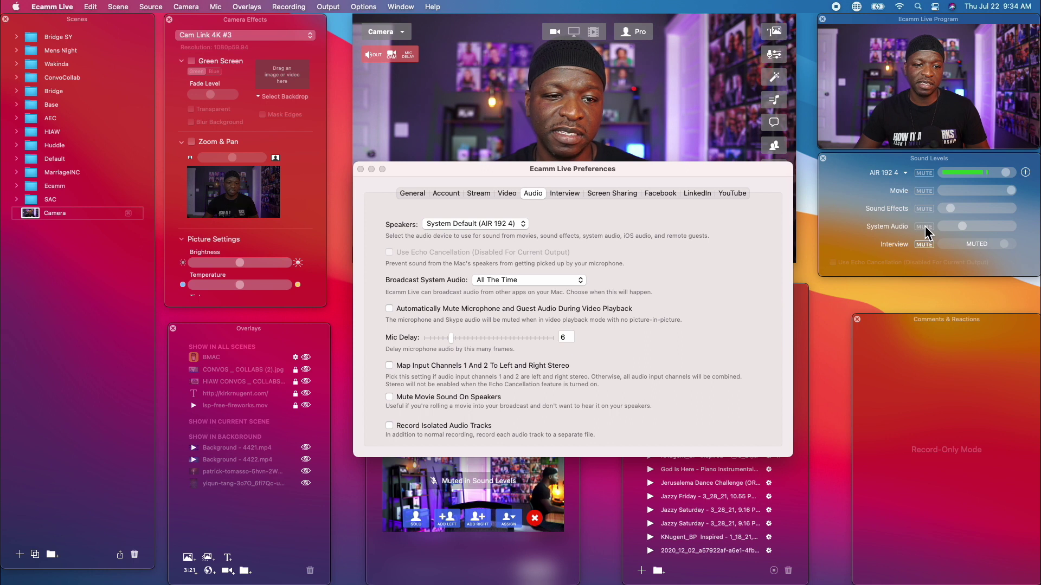
click(510, 281)
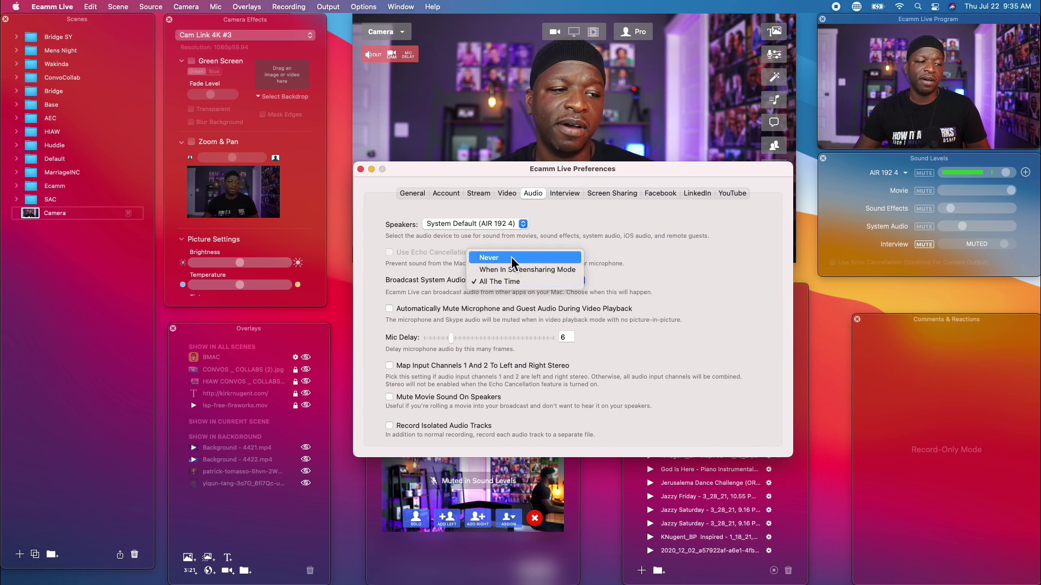
click(512, 257)
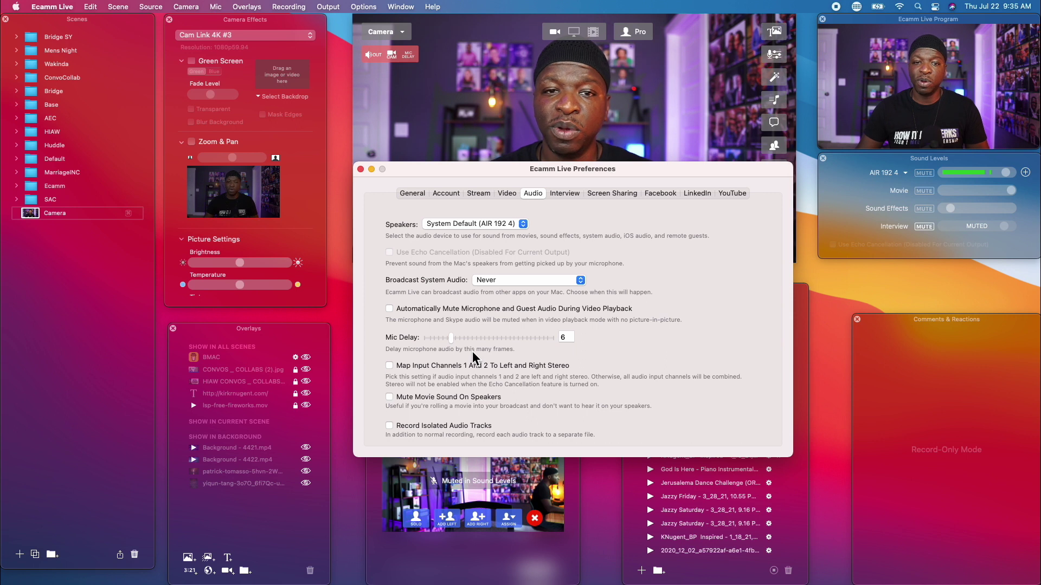
click(419, 425)
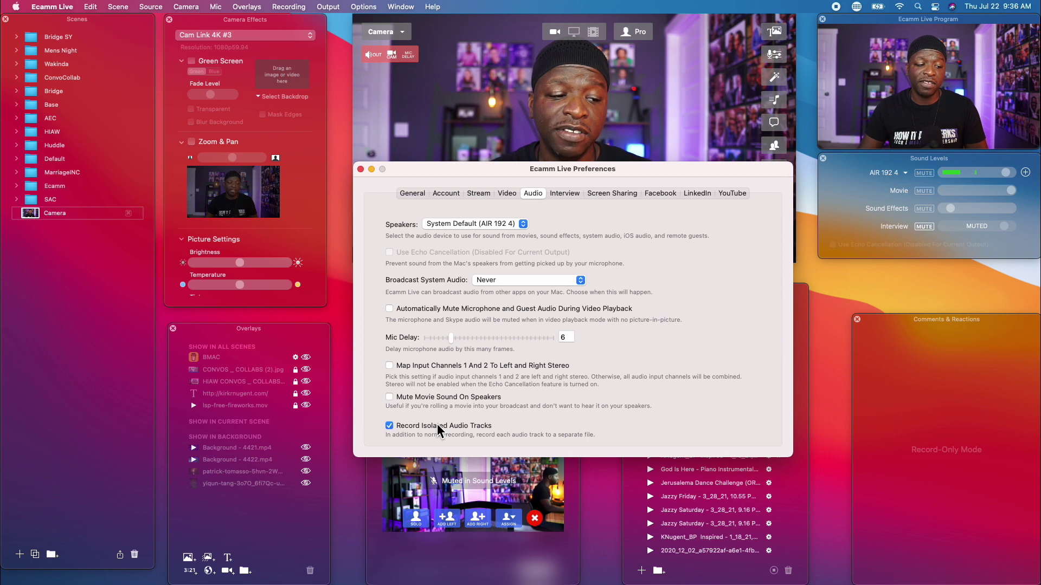
click(436, 424)
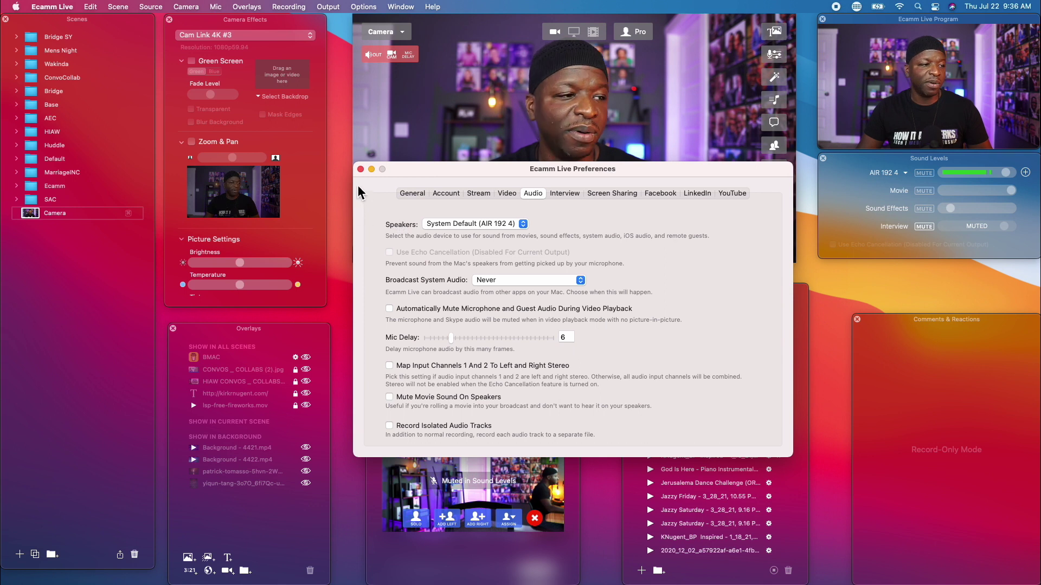
click(360, 169)
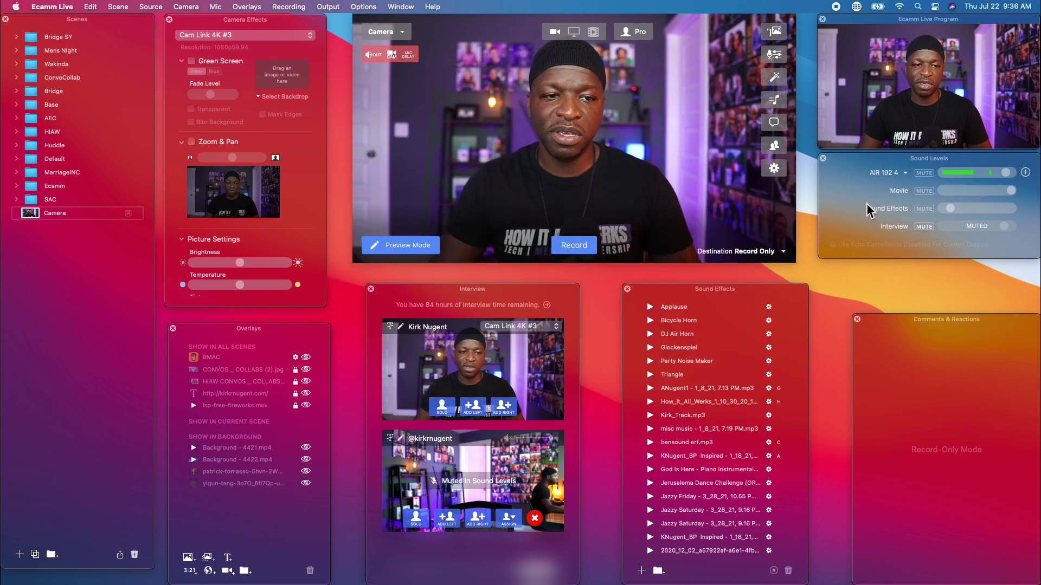
Keep AIR 192 4 as the mic, raise it near maximum and set Sound Effects to about 40.
drag(866, 221, 852, 215)
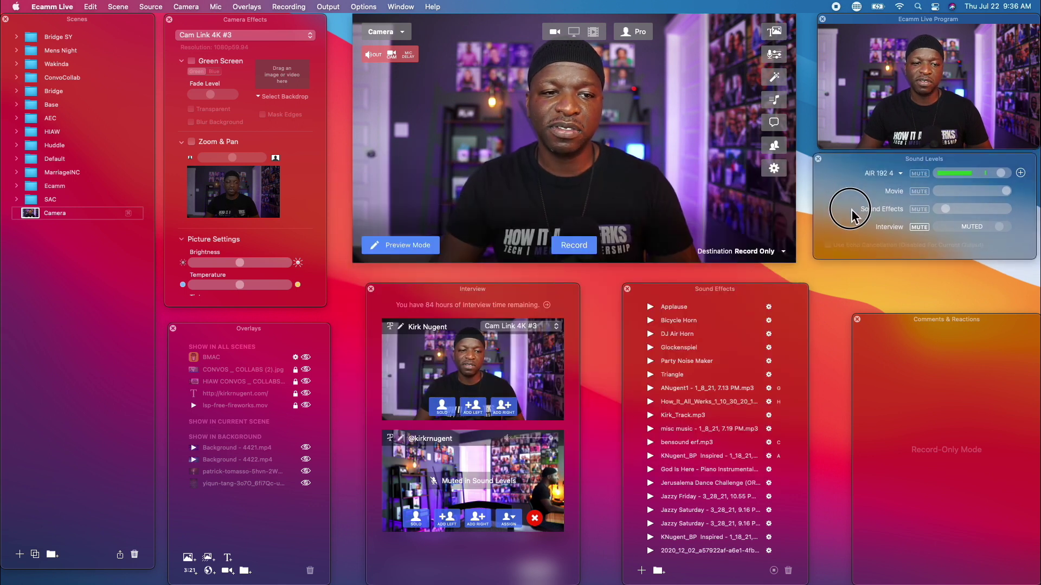
click(901, 175)
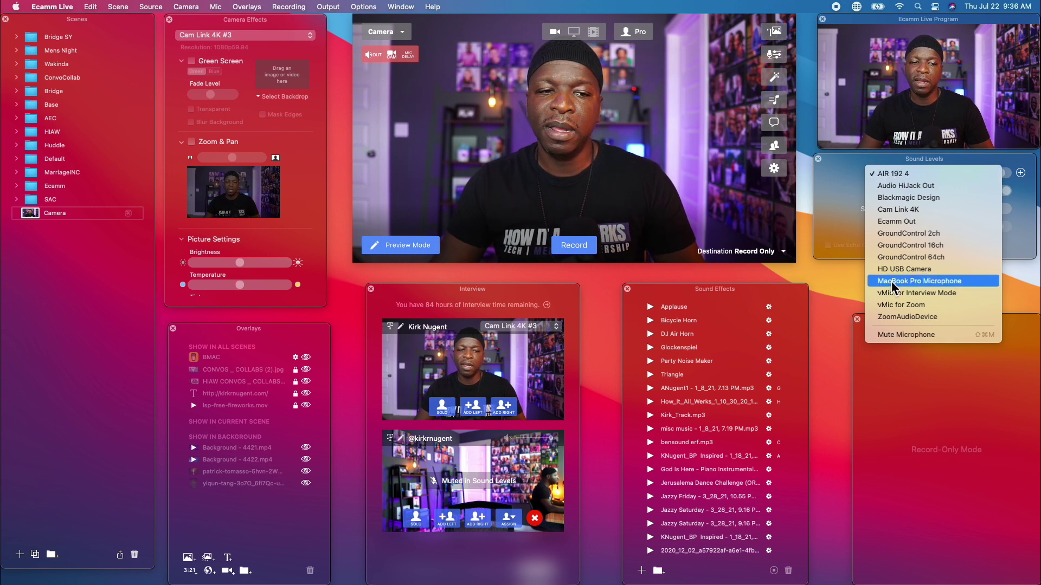
click(844, 191)
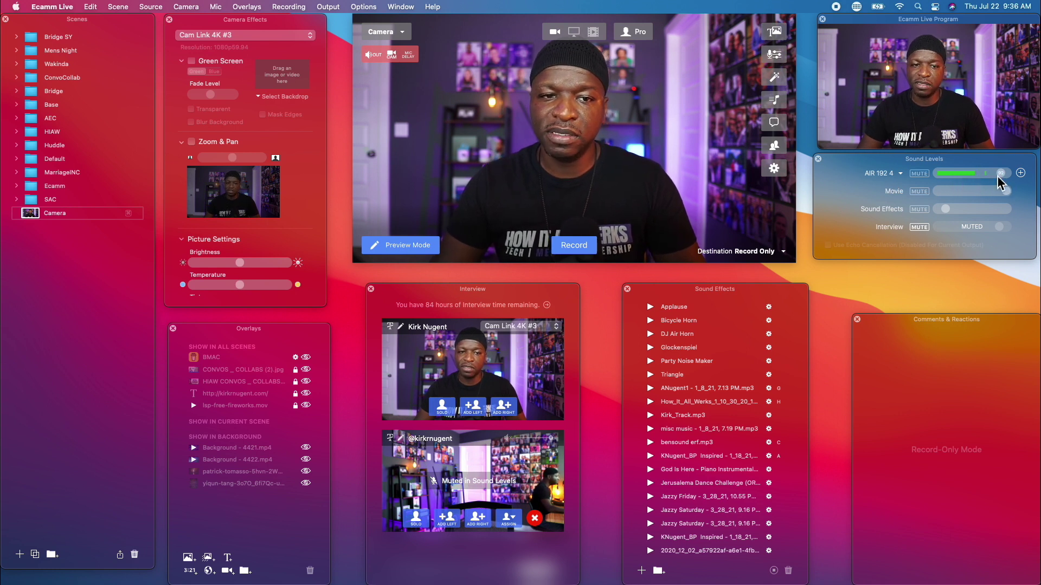
mouse_move(1000, 174)
mouse_down()
mouse_move(1009, 173)
mouse_move(924, 179)
mouse_move(1014, 189)
mouse_up()
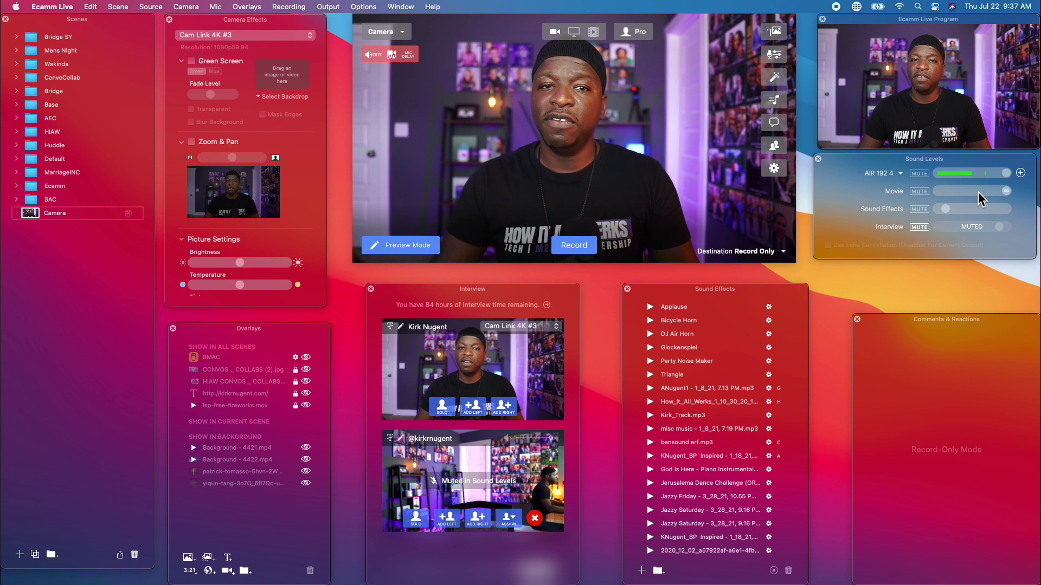
click(1006, 192)
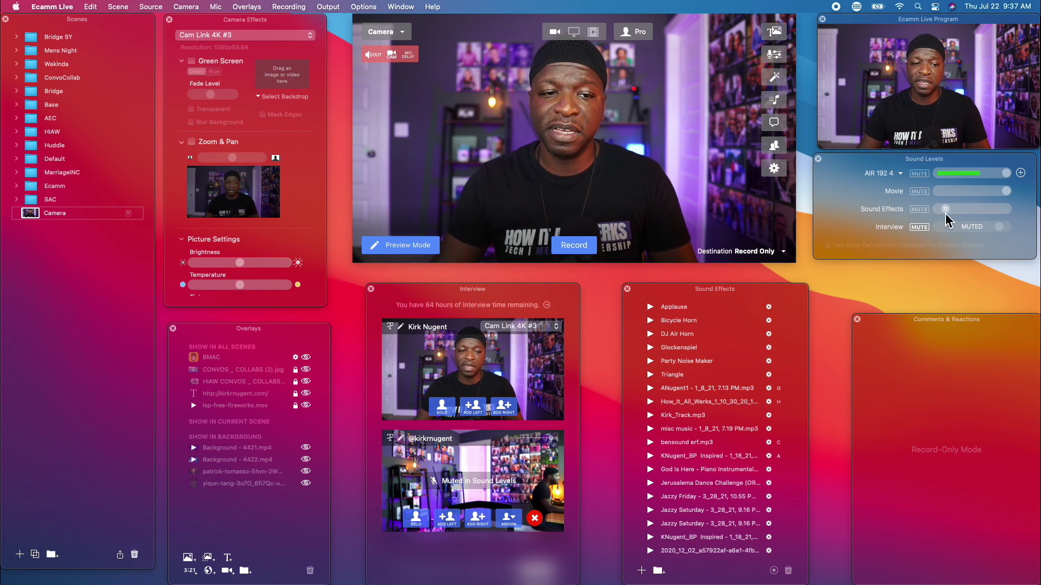
drag(946, 210, 969, 217)
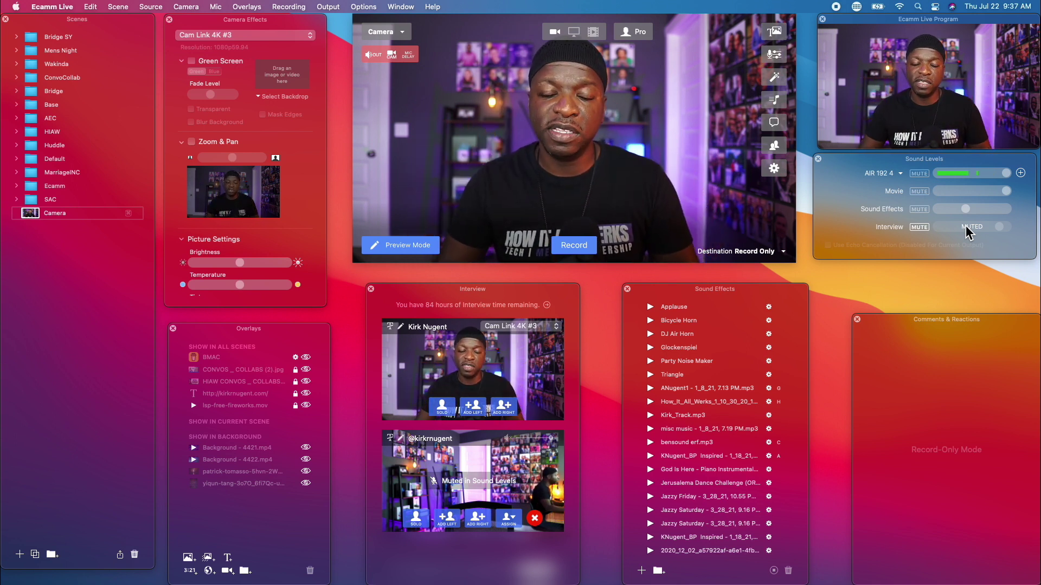
Unmute the Interview row in Sound Levels and drag its volume to about halfway.
click(920, 228)
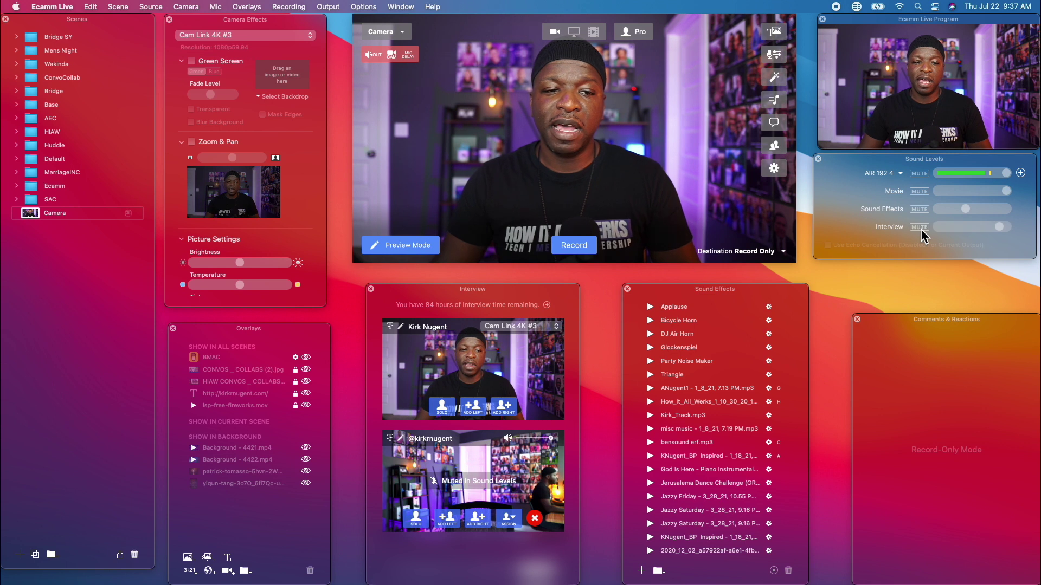
mouse_move(1002, 232)
mouse_down()
mouse_move(956, 238)
mouse_move(1009, 229)
mouse_up()
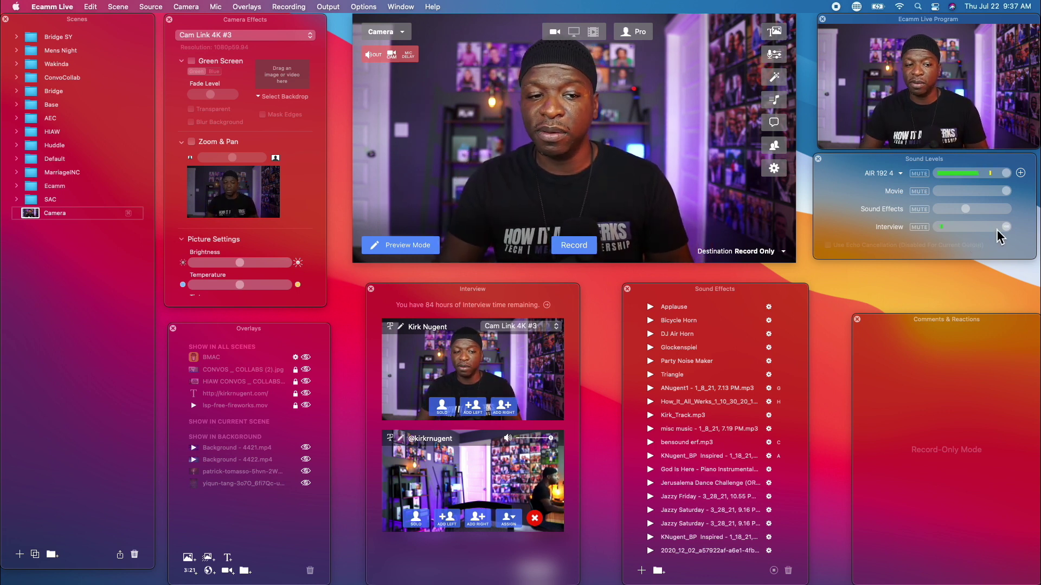
drag(1005, 228, 975, 228)
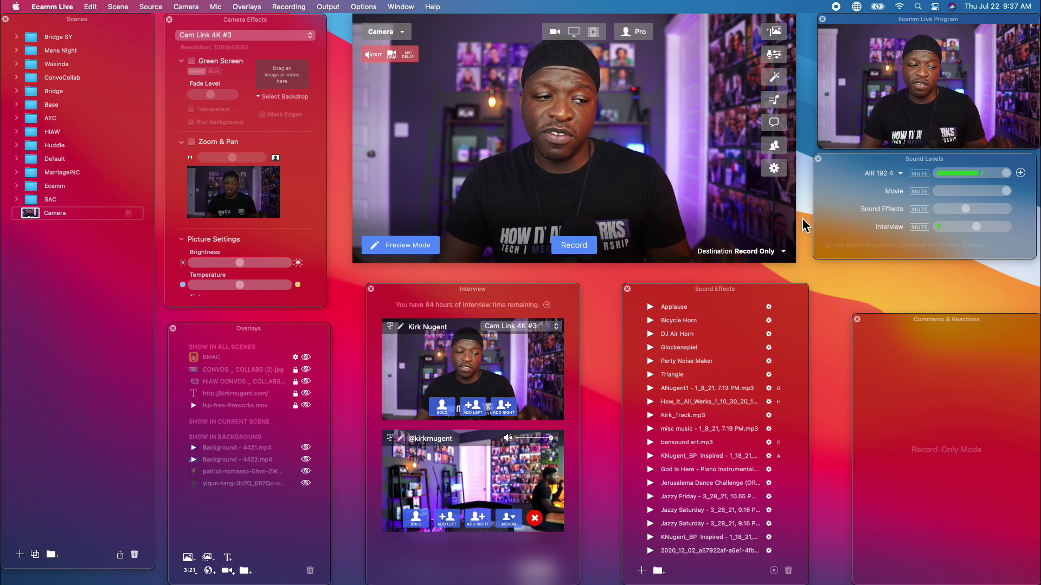
drag(492, 294, 495, 290)
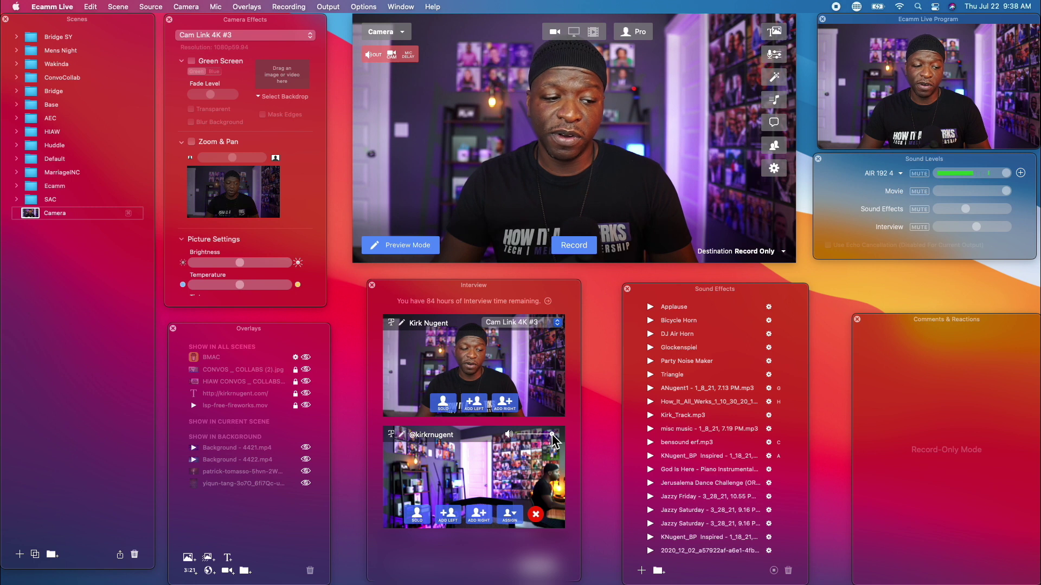
drag(552, 437, 539, 442)
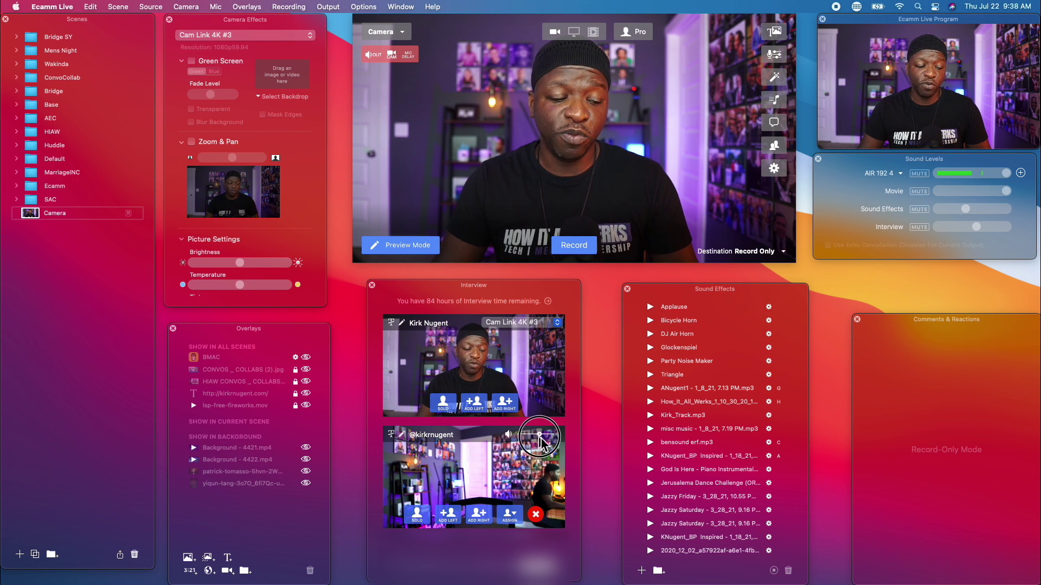
drag(540, 440, 558, 443)
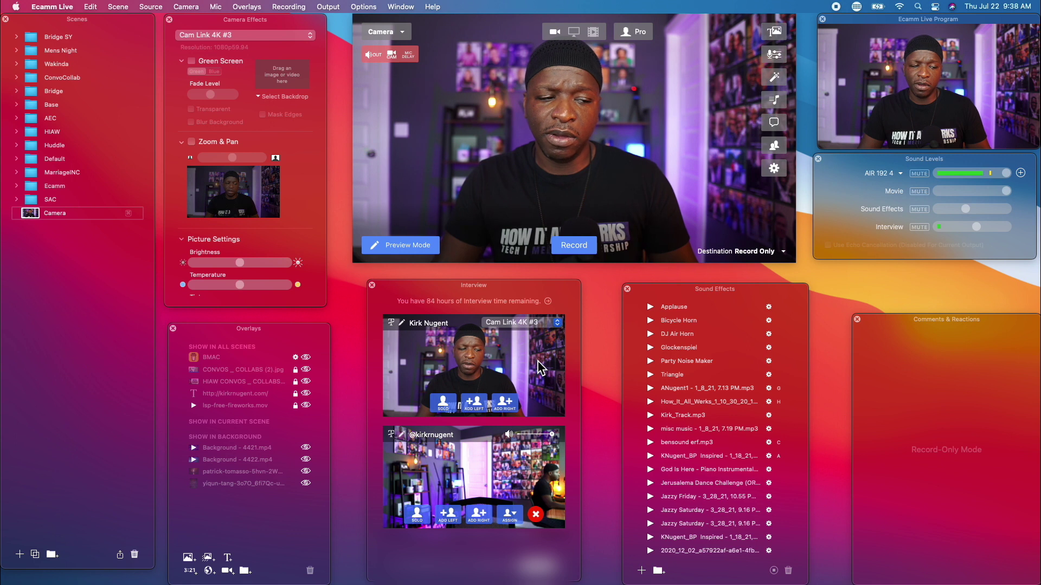
Begin recording and mute the AIR 192 4 microphone in Sound Levels.
click(578, 246)
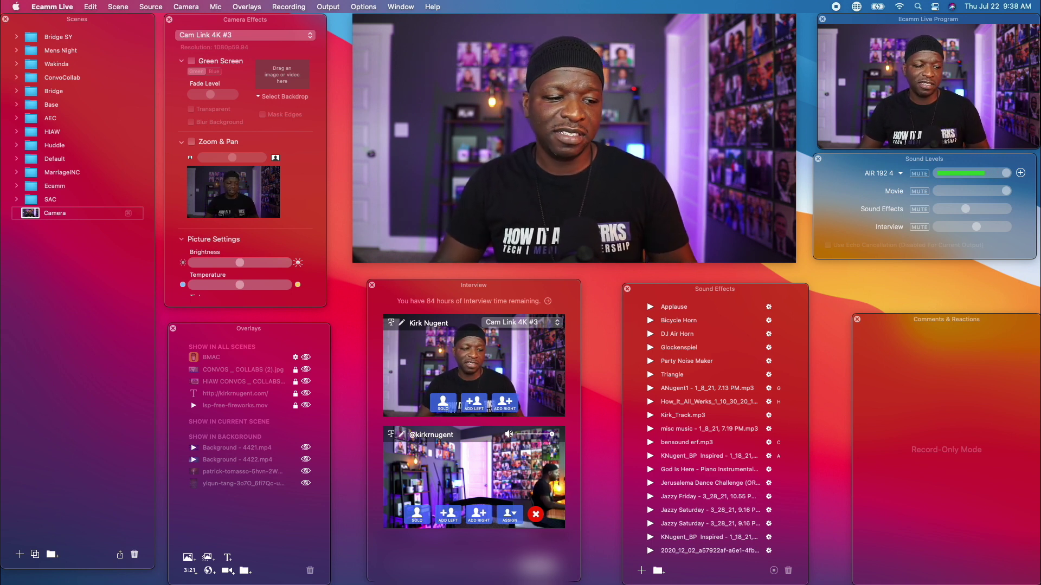
click(921, 173)
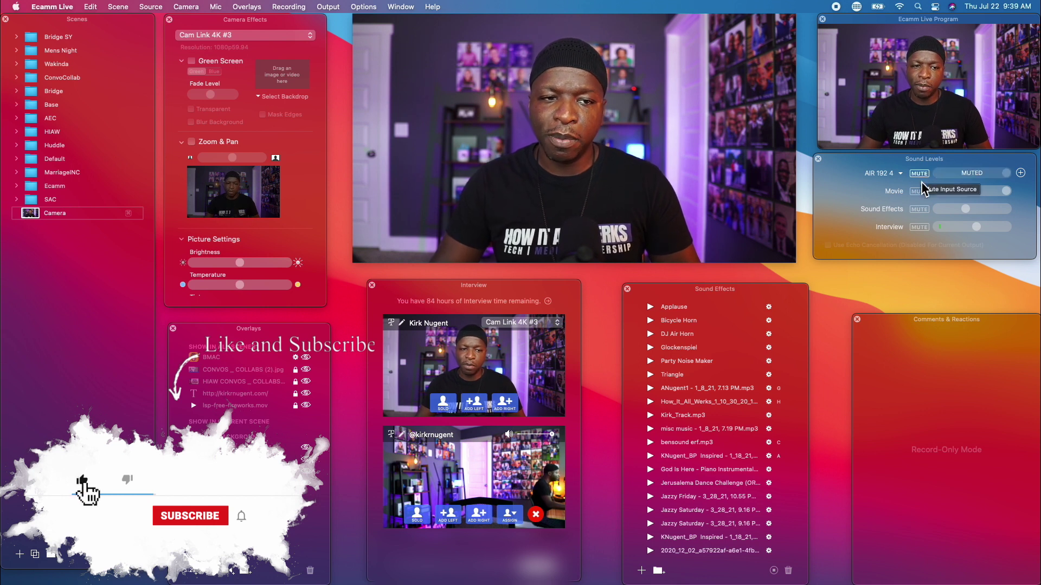
Mute the Interview row so the guest chat becomes off-air audio during recording.
click(920, 228)
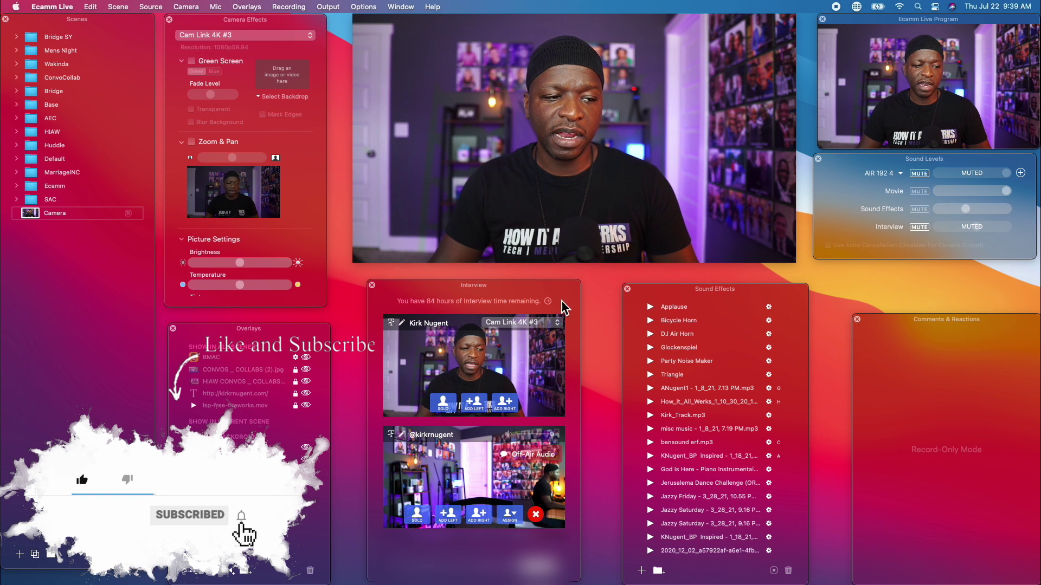
drag(574, 465, 605, 331)
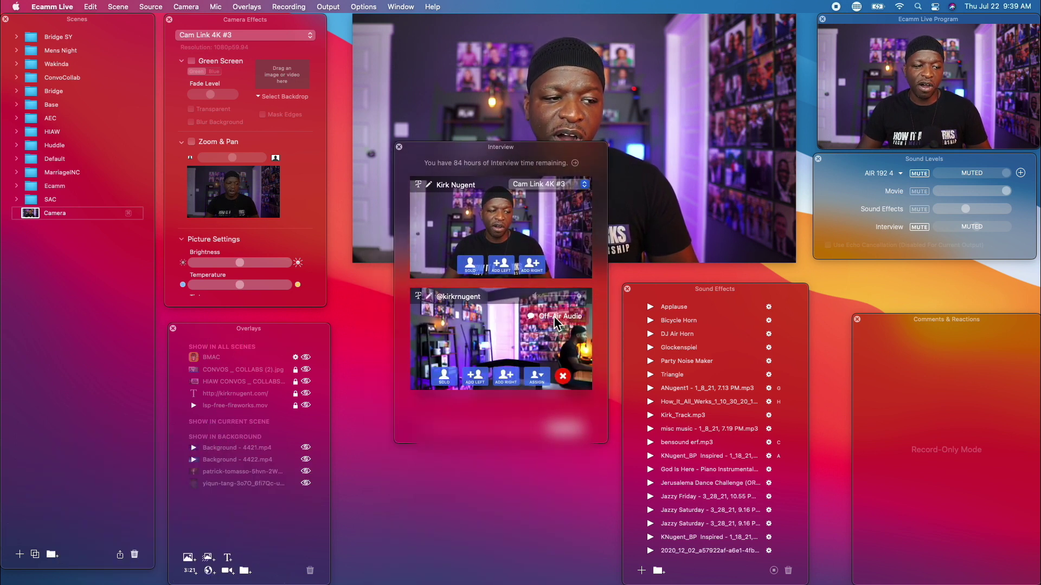
mouse_move(571, 318)
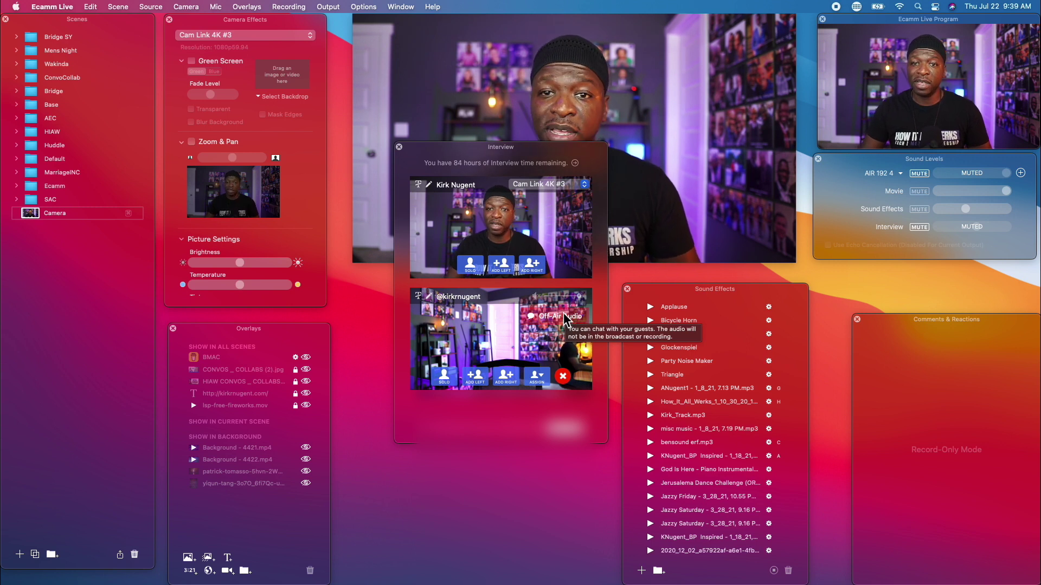
drag(542, 153, 530, 292)
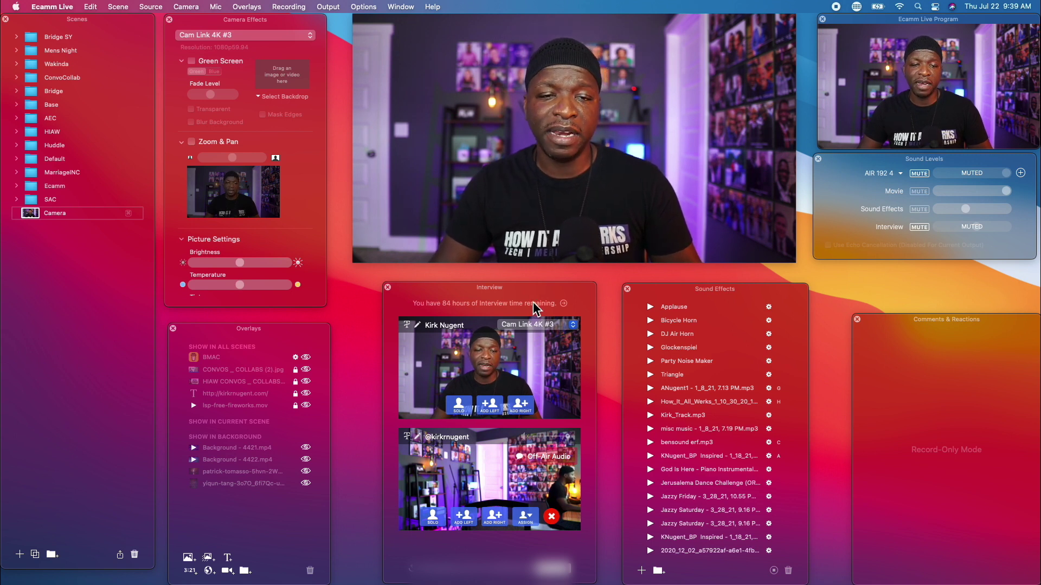
mouse_move(746, 225)
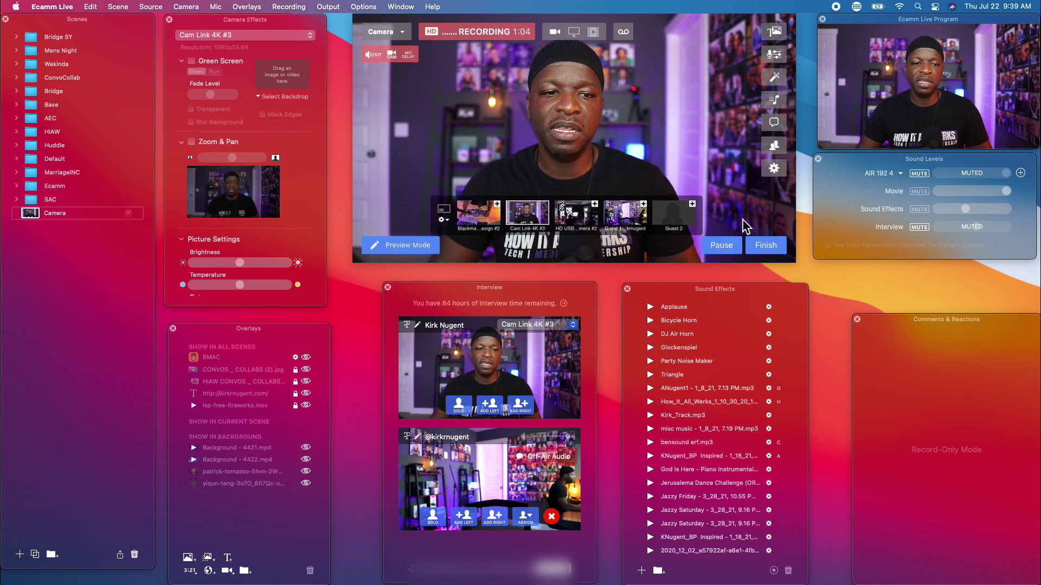
Finish and save the recording, unmute Interview and AIR 192 4, and dismiss the saved notice.
click(751, 250)
click(757, 250)
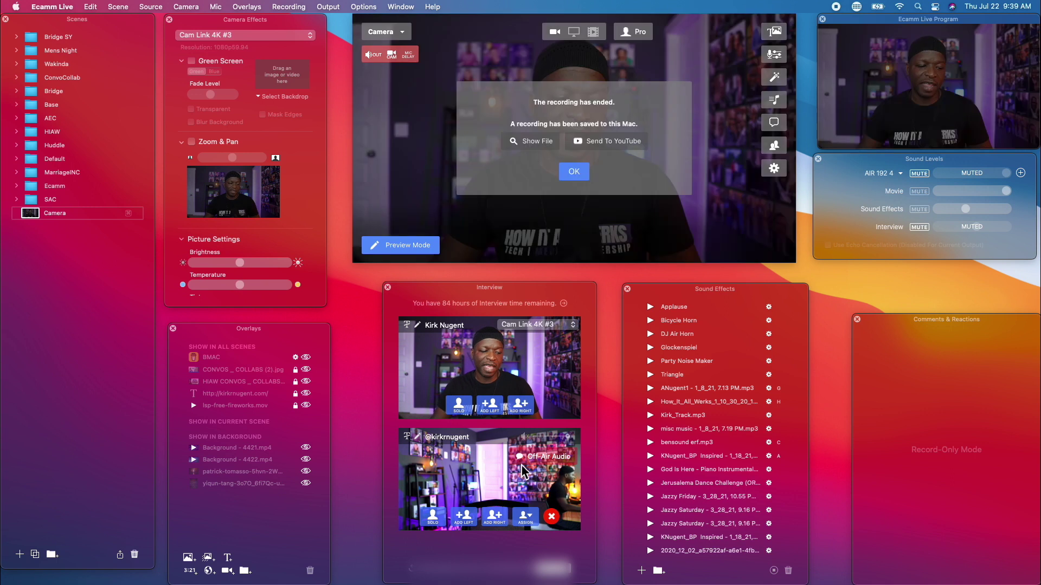
click(919, 228)
click(918, 173)
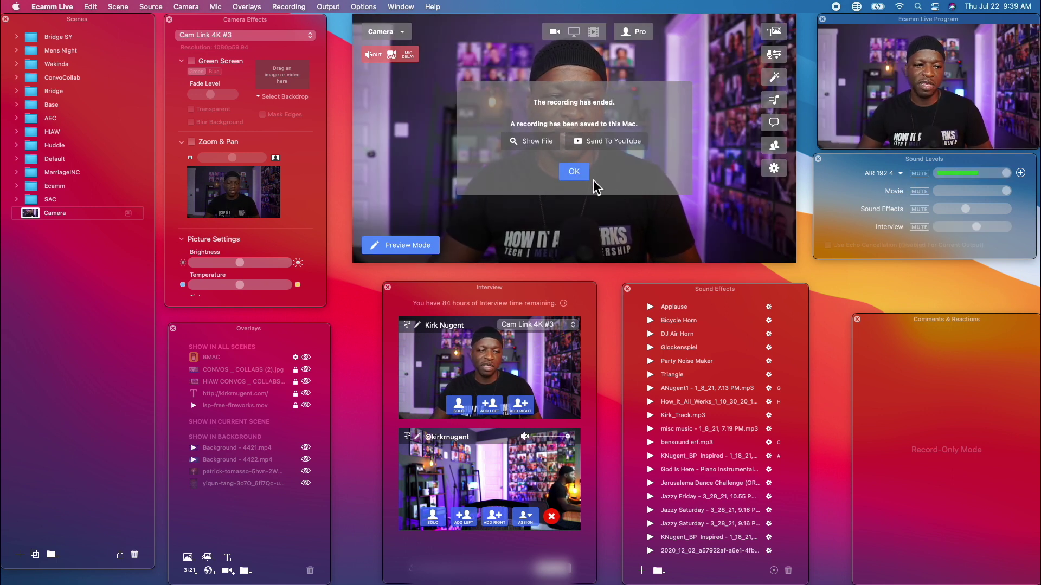
click(574, 172)
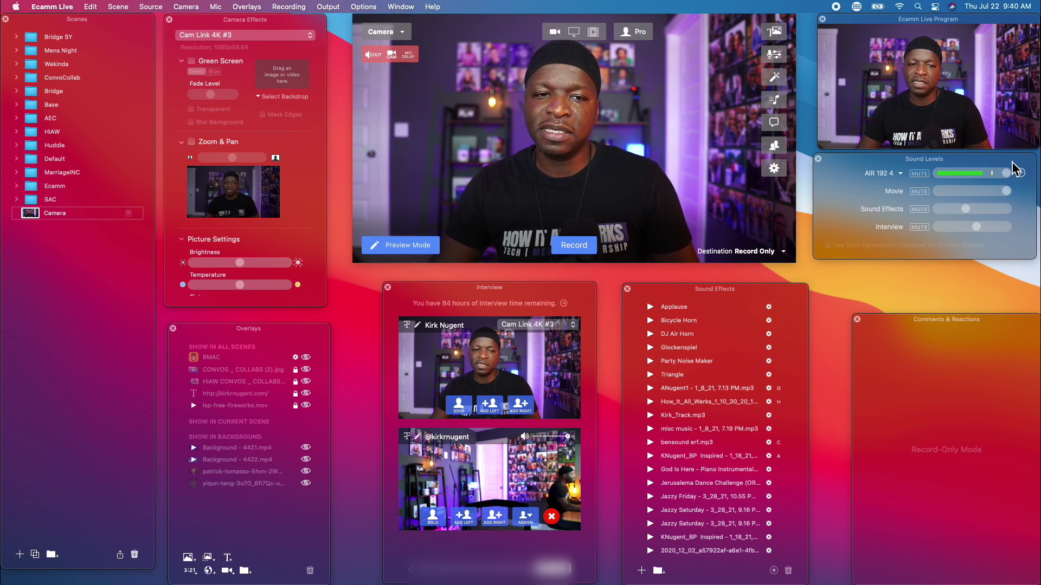
drag(1012, 161, 1011, 165)
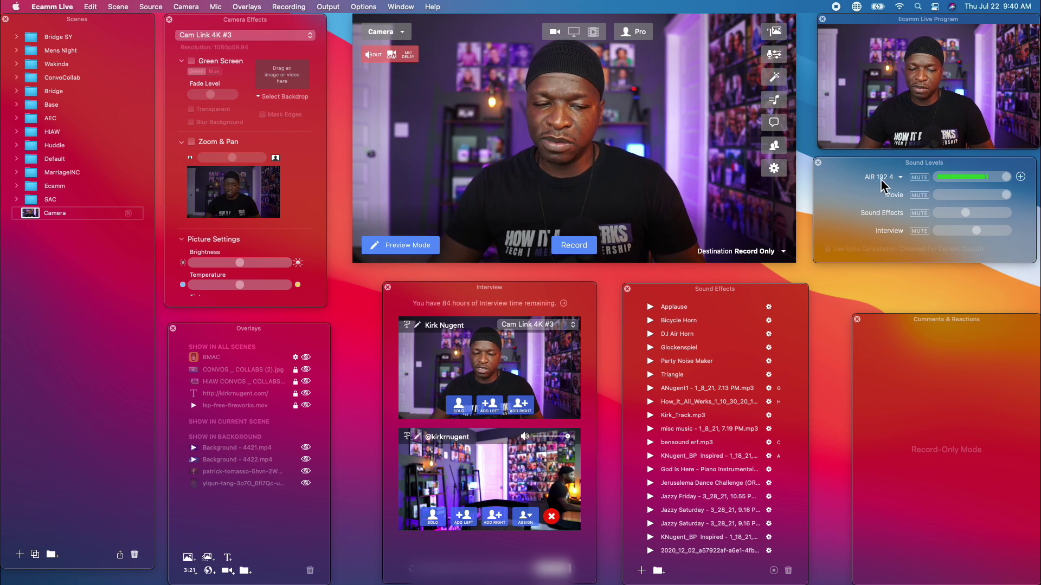
click(1020, 177)
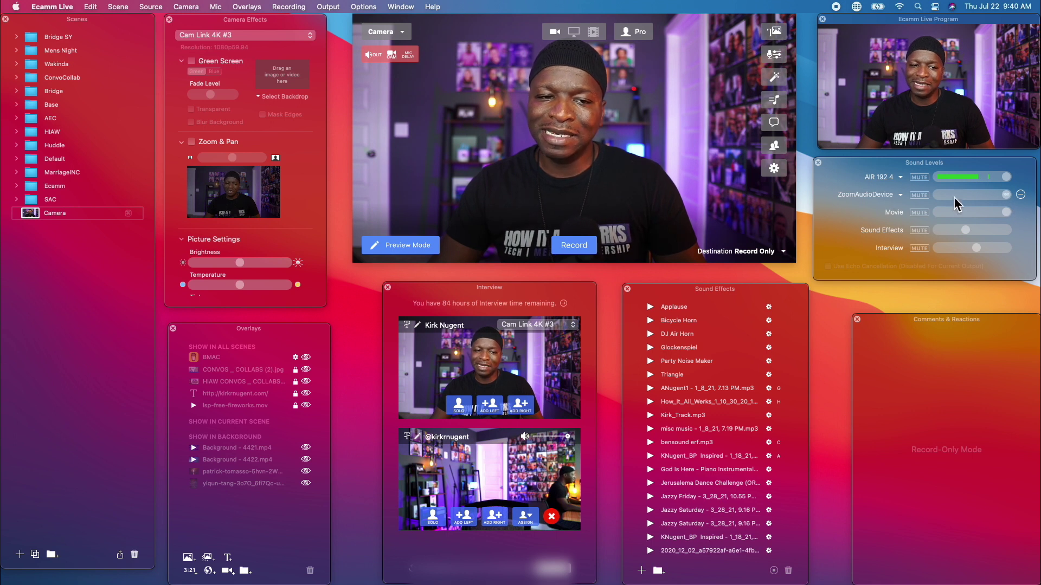
click(901, 196)
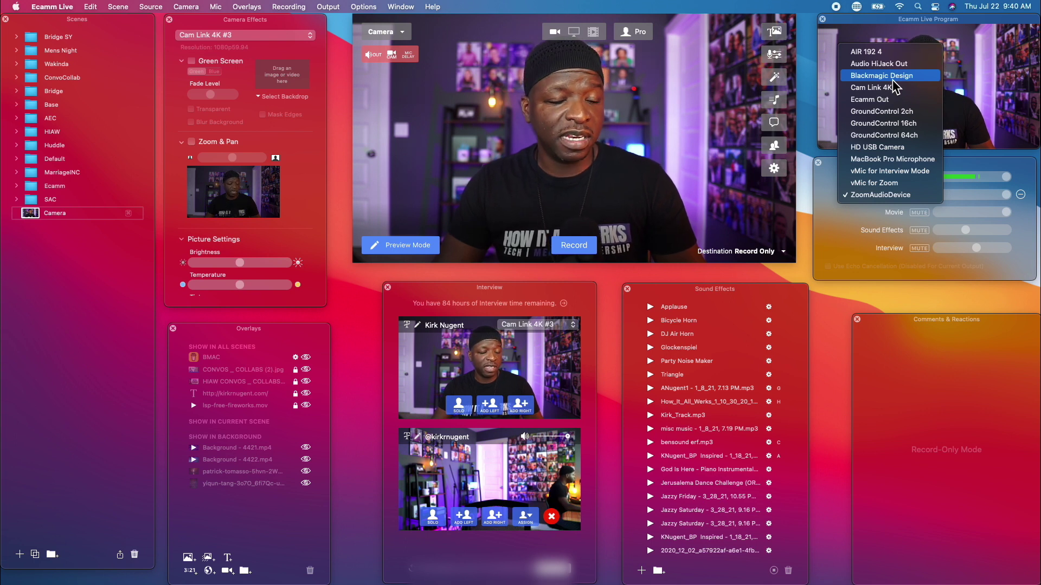
click(842, 263)
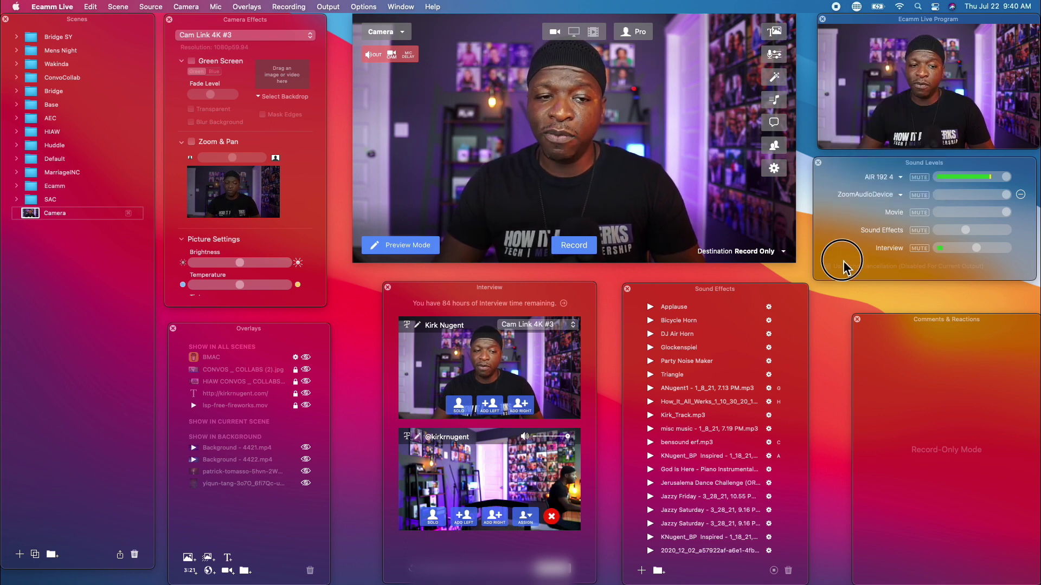
click(1021, 195)
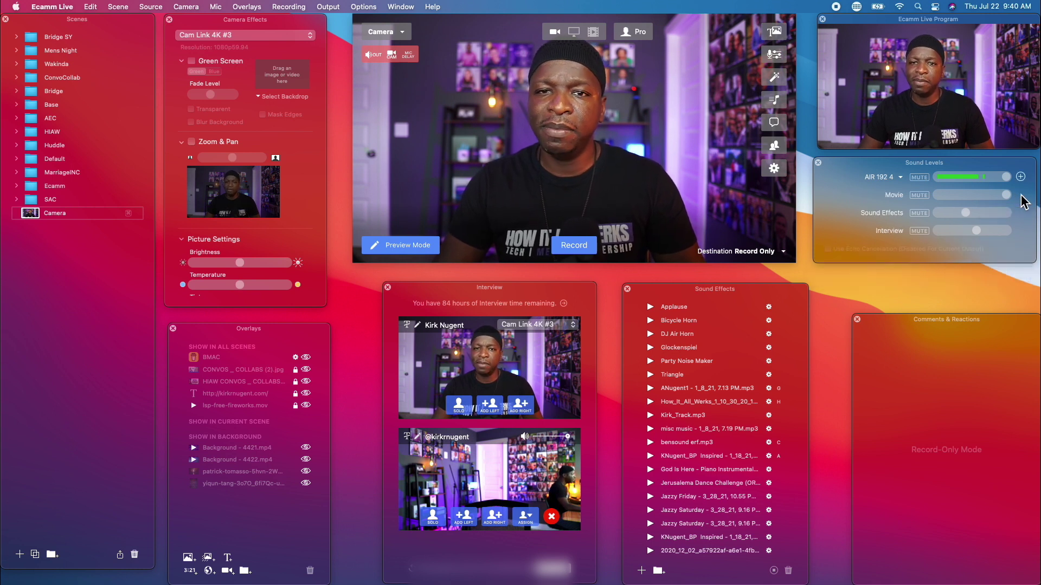